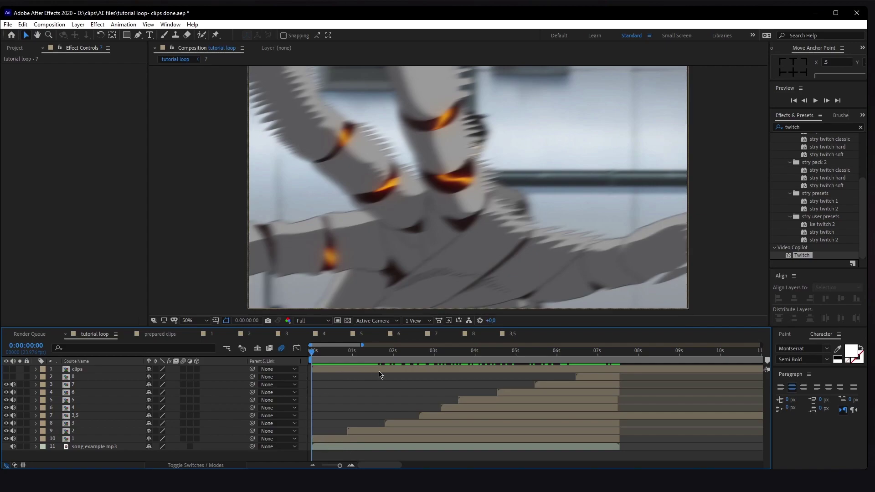
Step: Play back the clips to review them, then return the current time to 0:00
key("space")
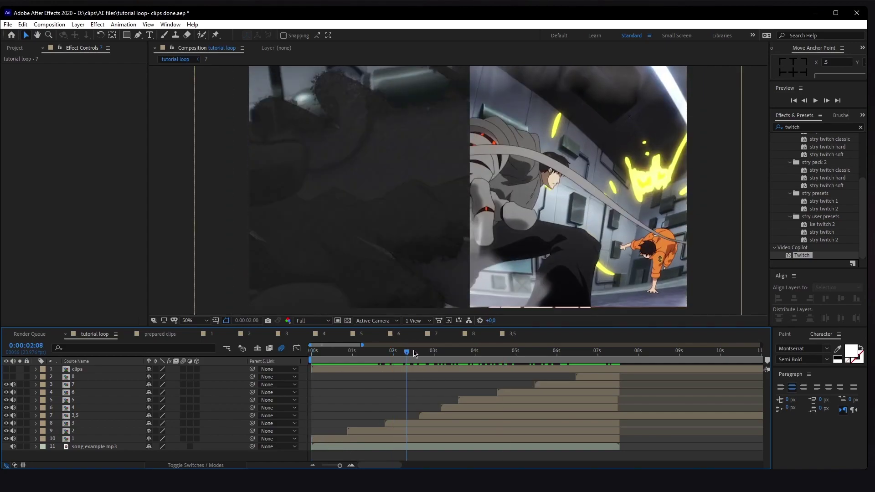
left_click_drag(444, 352, 455, 351)
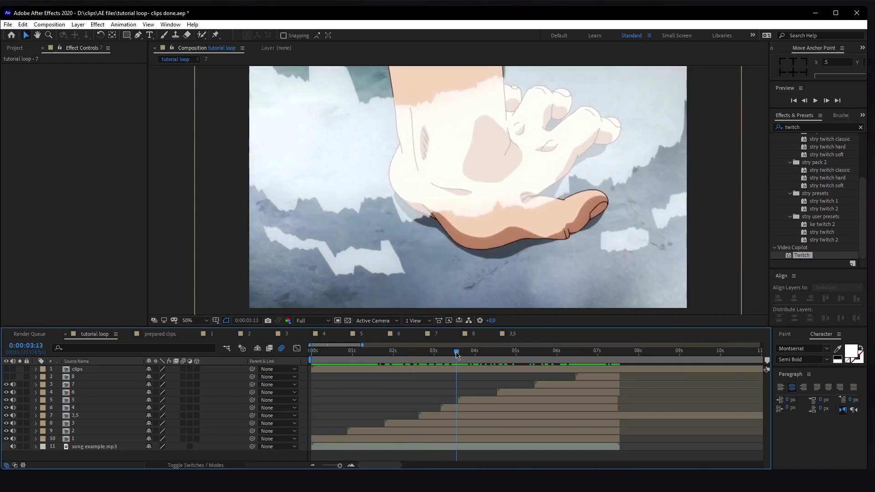
left_click(807, 128)
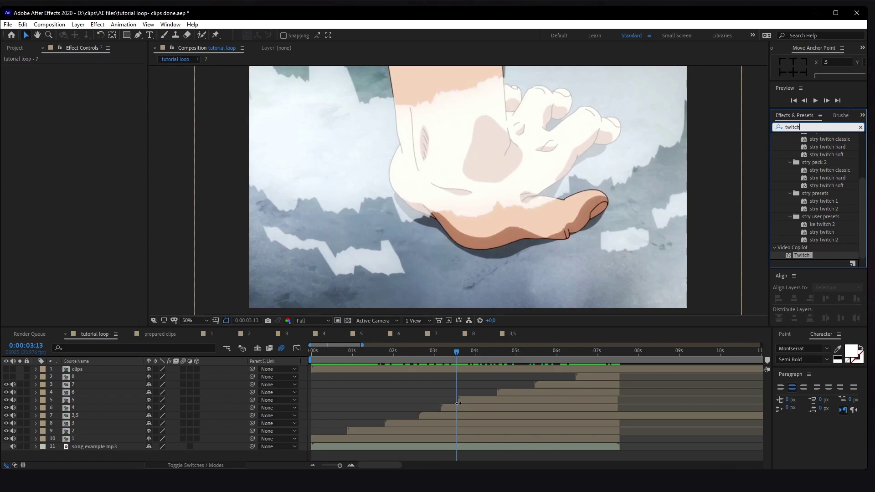
scroll(460, 402, "up", 2)
scroll(497, 412, "up", 1)
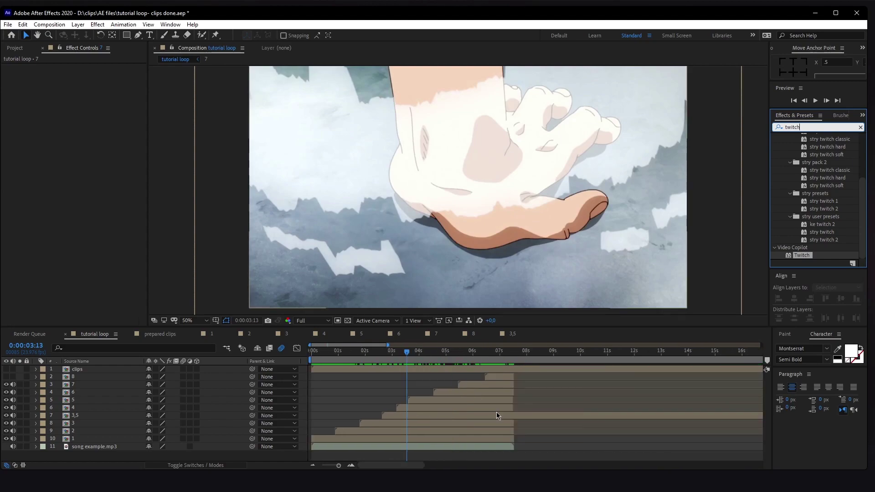
scroll(319, 417, "left", 5)
scroll(349, 416, "right", 3)
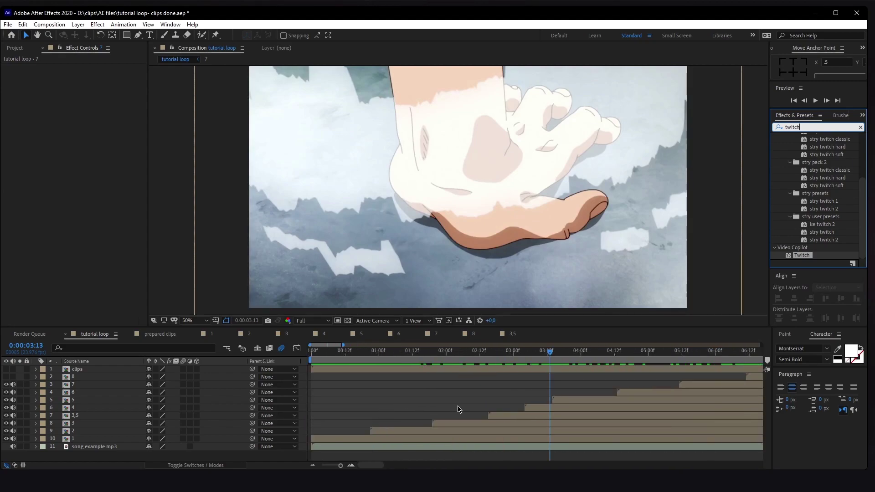
scroll(547, 364, "up", 1)
left_click_drag(530, 354, 499, 357)
scroll(336, 393, "down", 1)
left_click_drag(329, 358, 311, 353)
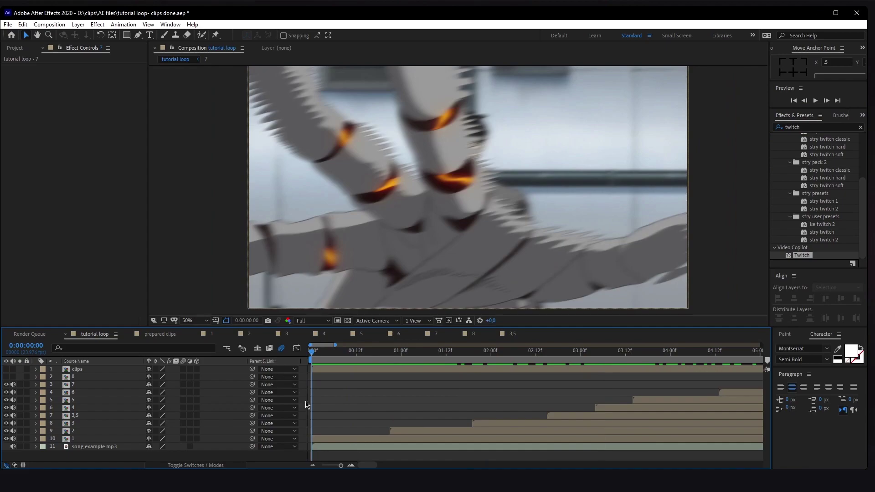
Step: Select clip layer 1 and filter Effects & Presets to 'twitch' with Presets collapsed
left_click(338, 441)
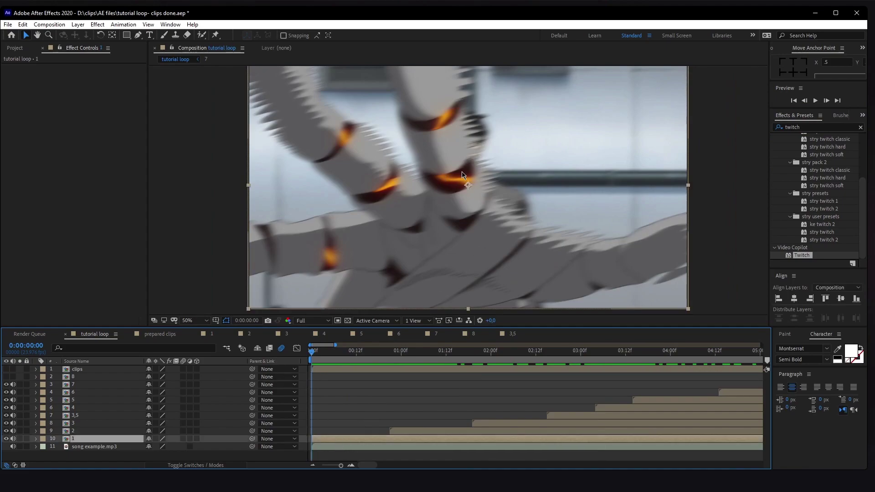
key("ctrl+5")
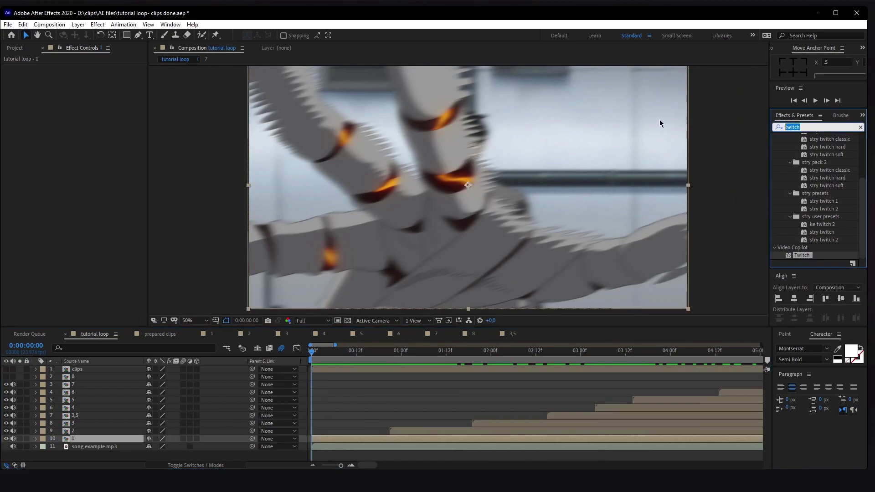
type("t")
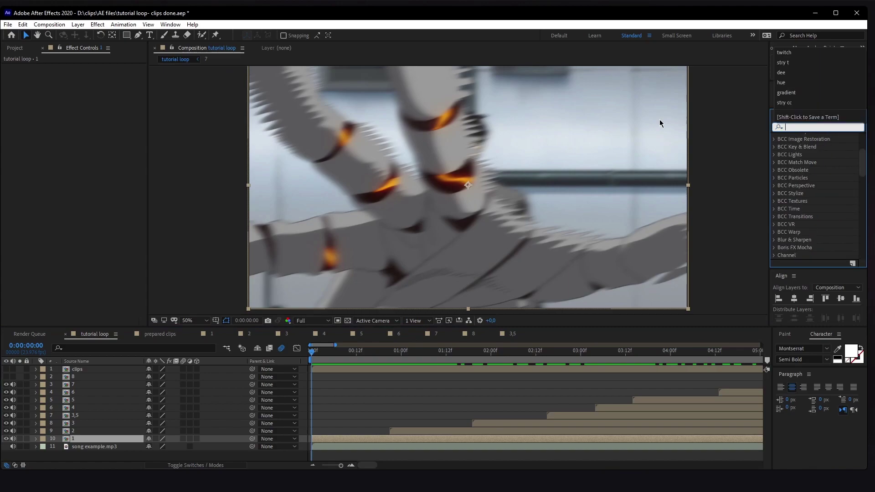
type("witch")
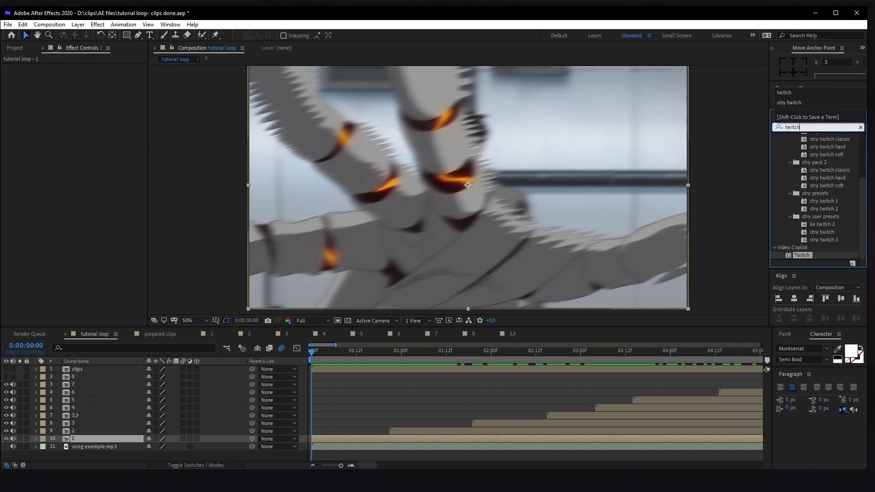
left_click(789, 205)
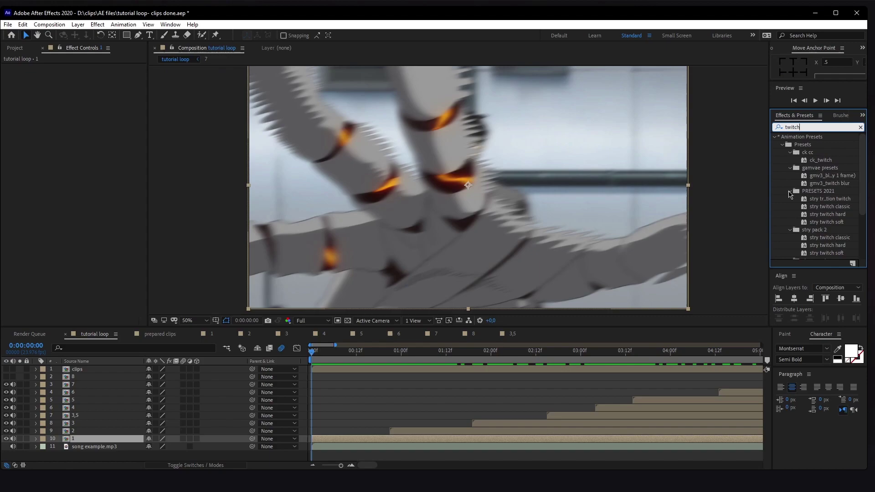
left_click(791, 195)
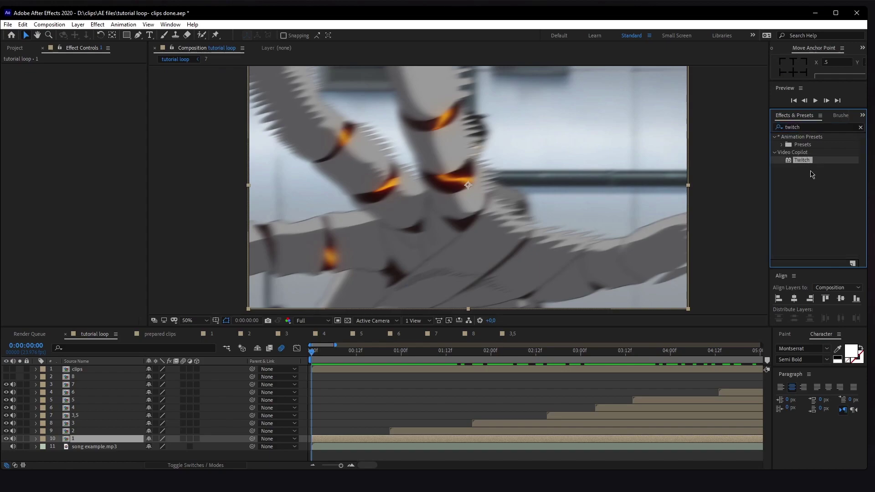
Step: Drop Video Copilot Twitch onto clip layer 1 and enable its Blur, Light and Slide components
left_click_drag(807, 166, 337, 439)
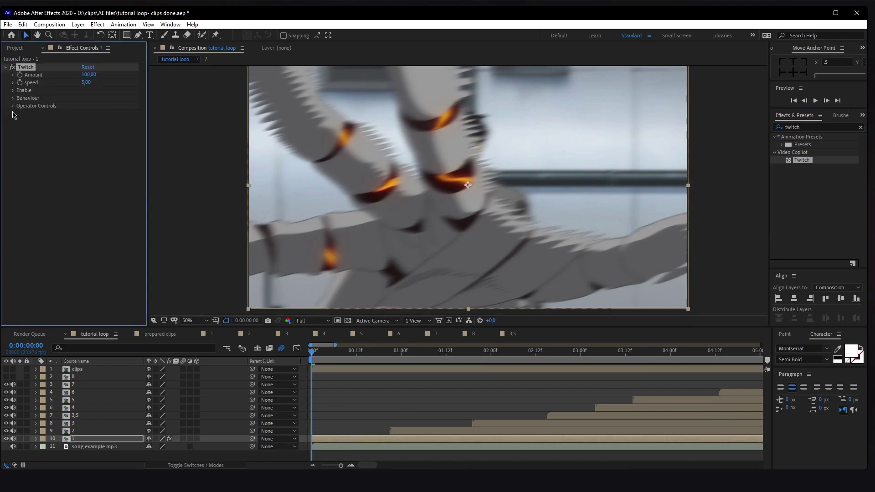
left_click(12, 91)
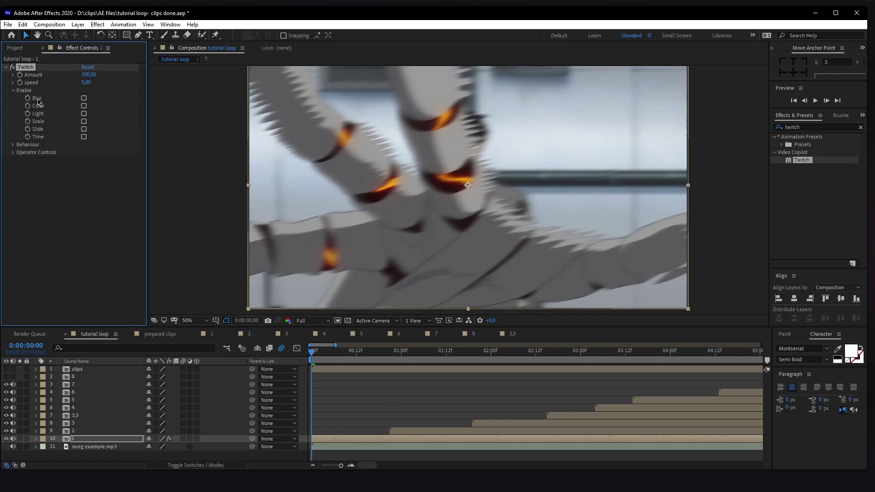
left_click(84, 99)
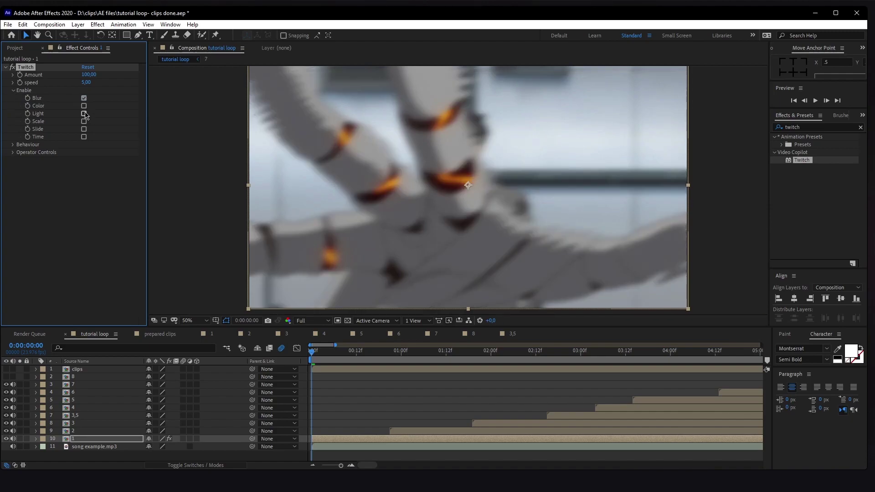
left_click(84, 114)
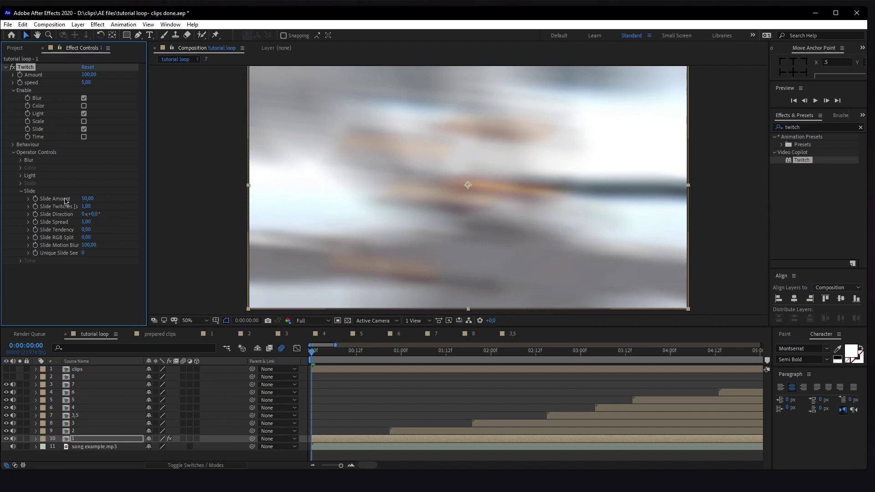
Step: Set Slide Amount 53, Slide Twitches 65, Slide Tendency 0,11 and Slide Spread 0
left_click(87, 198)
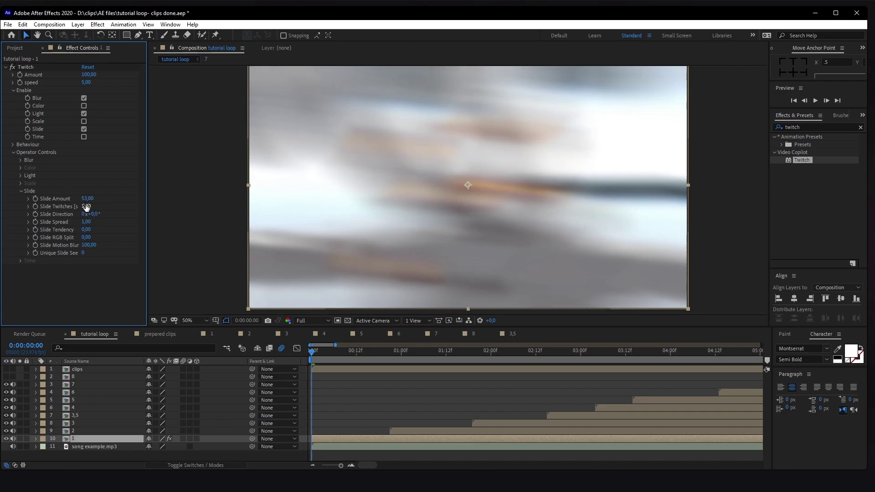
left_click(86, 206)
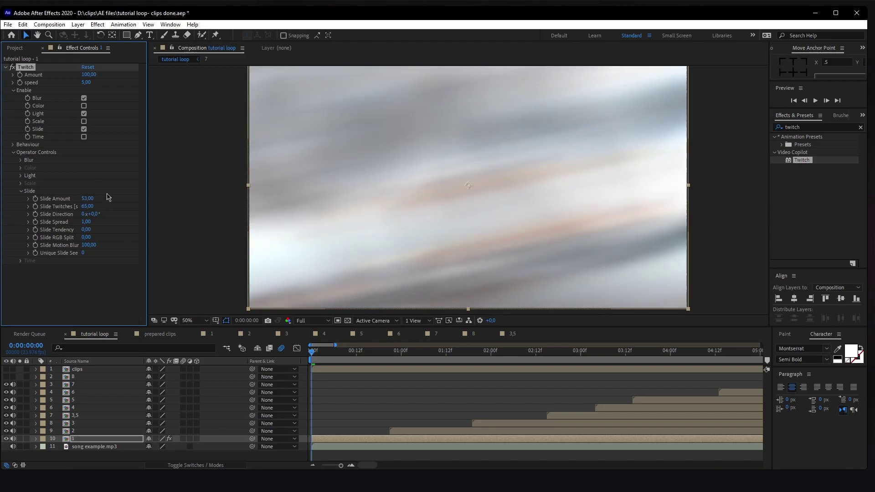
left_click_drag(91, 231, 88, 231)
left_click(88, 231)
type("0,11")
key("Return")
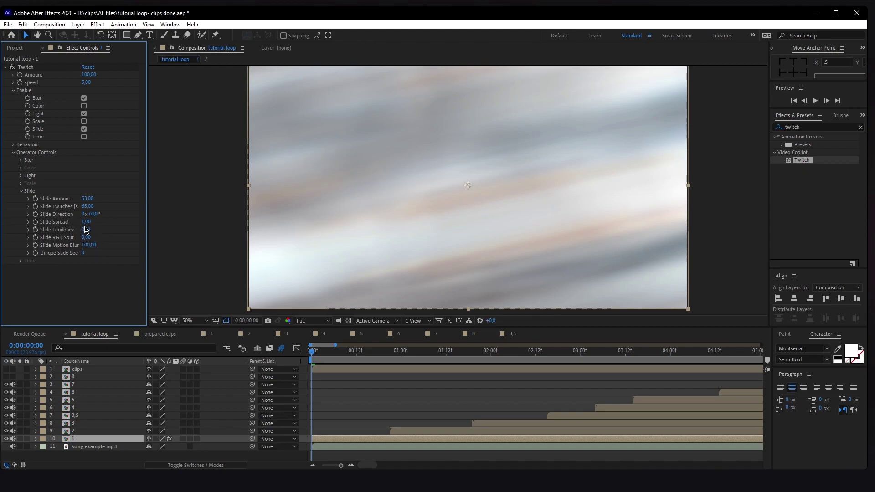
left_click(85, 222)
type("0")
key("Return")
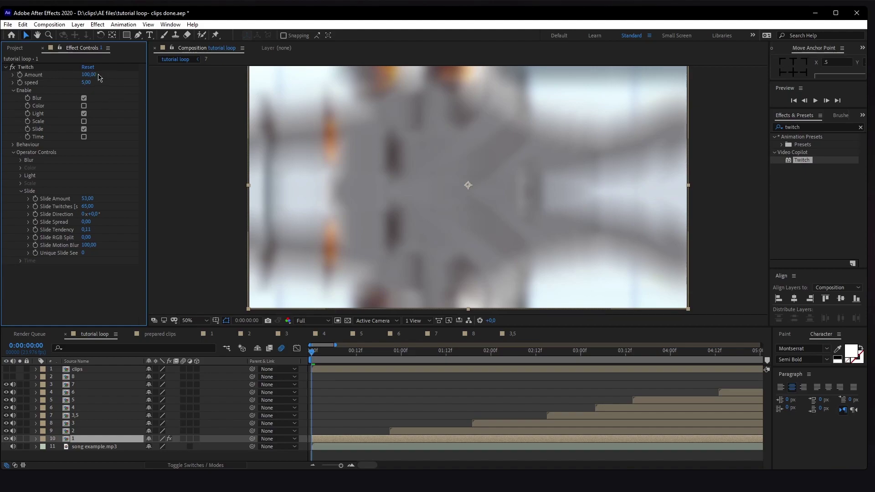
Step: Set the Twitch speed to 8
left_click(86, 83)
type("8")
key("Return")
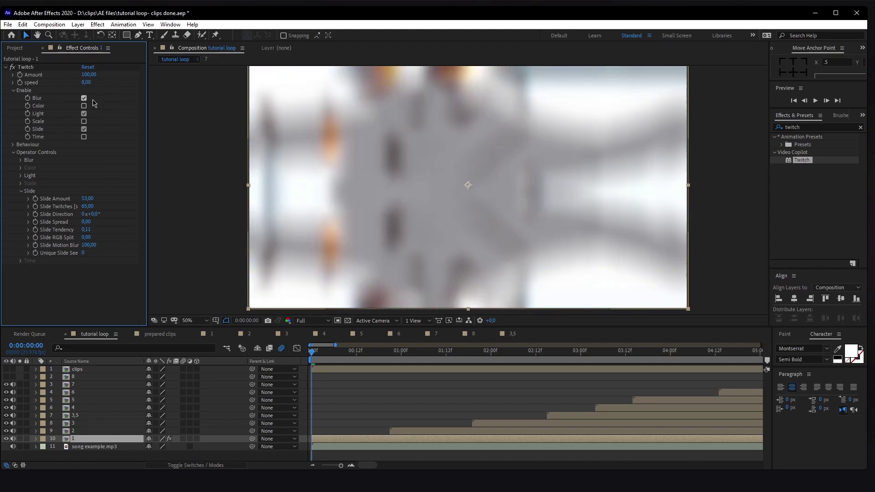
Step: Set the Twitch Amount to 150, briefly comparing it against 30
left_click(21, 69)
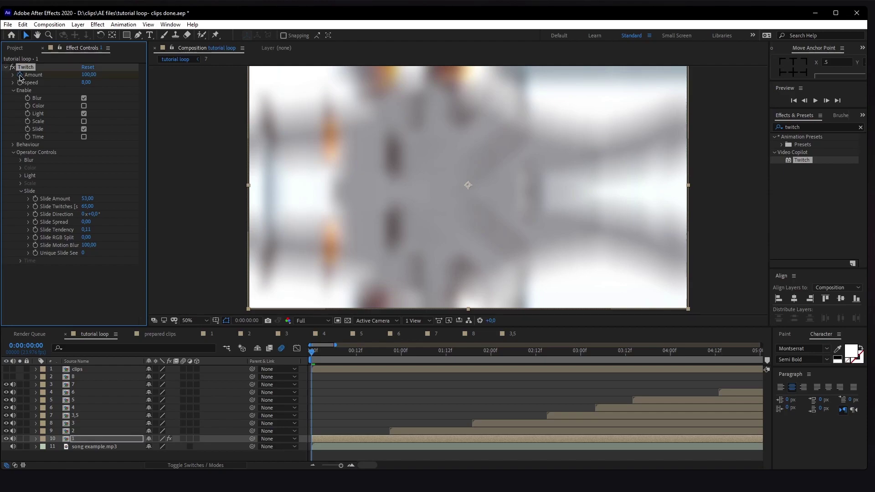
left_click(89, 75)
type("150")
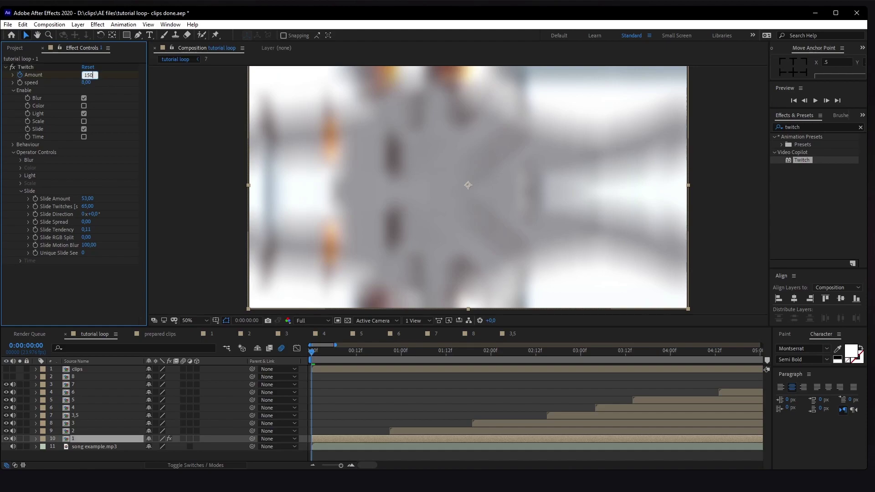
key("Return")
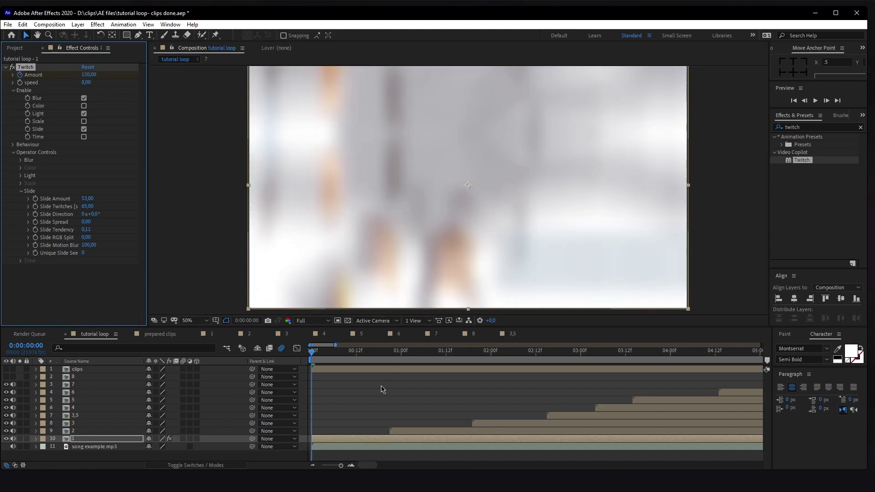
left_click(88, 75)
type("30")
key("Return")
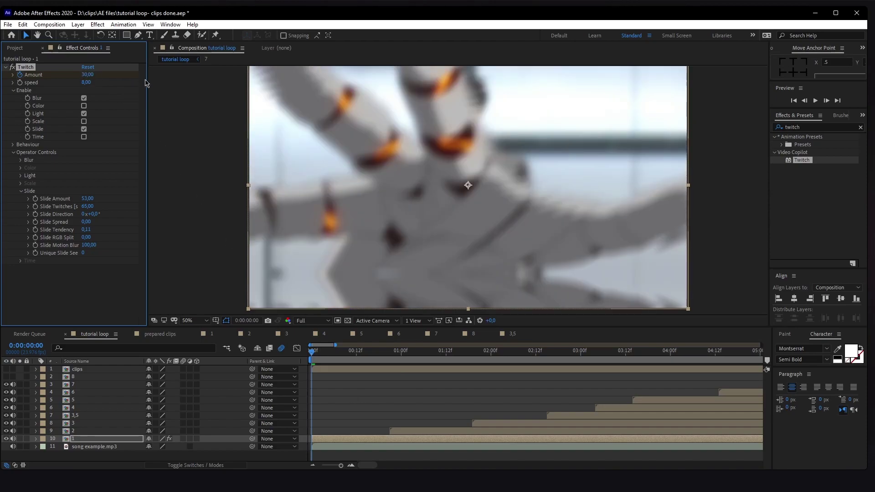
left_click(88, 75)
type("150")
key("Return")
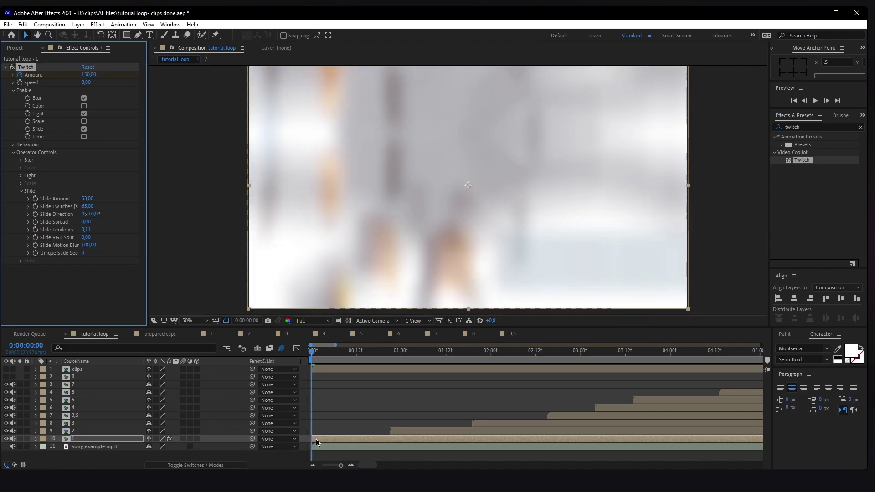
Step: Show layer 1's Amount keyframes (150 down to 0) and preview the opening hit
key("u")
scroll(322, 432, "down", 2)
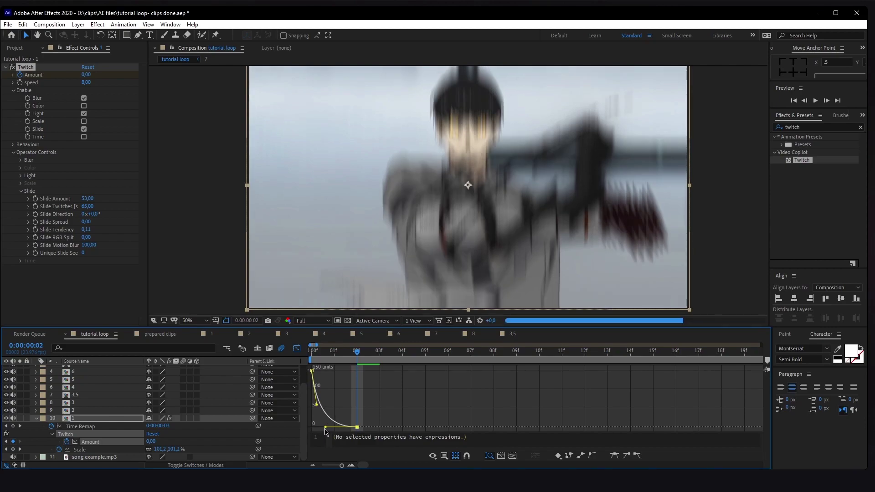
left_click(296, 348)
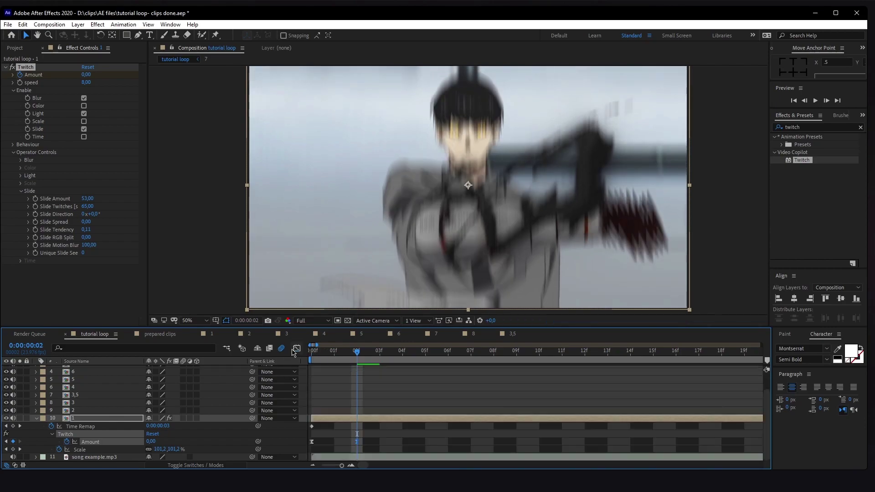
key("Home")
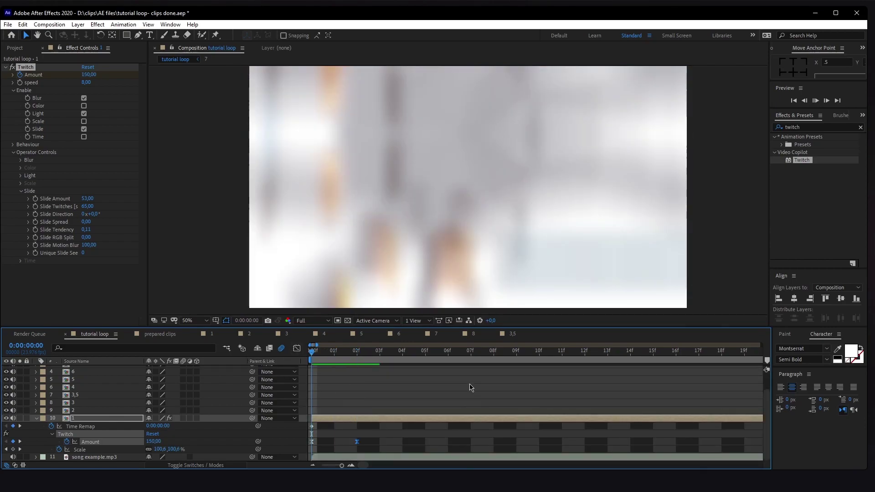
key("space")
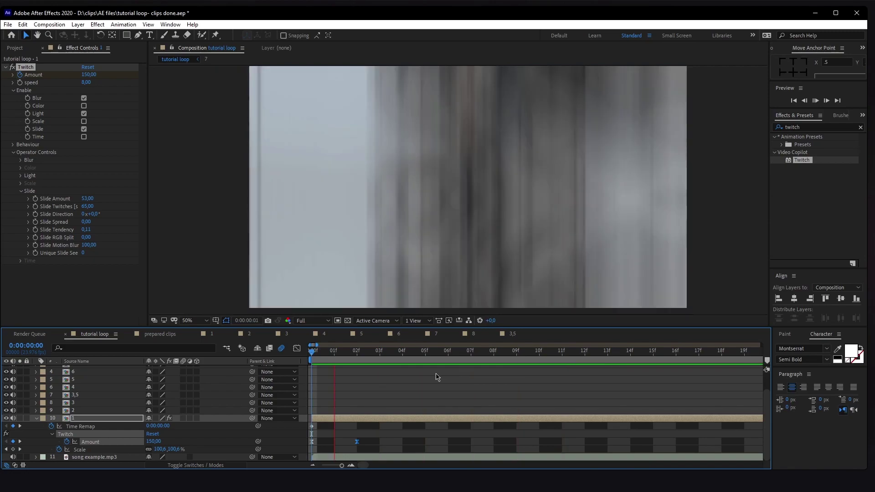
left_click(334, 351)
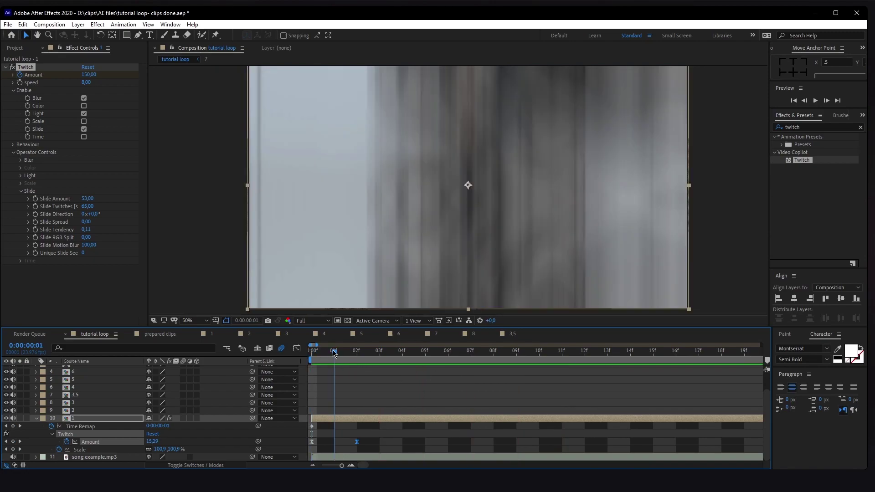
key("space")
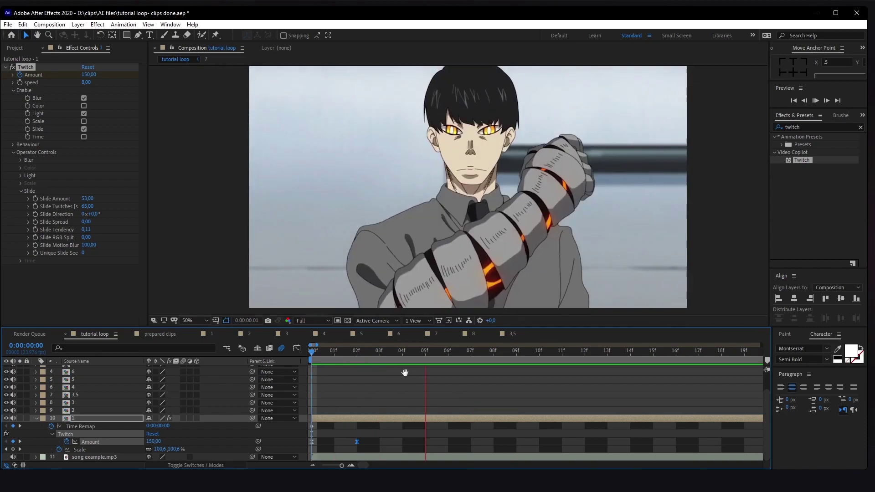
Step: Zoom the timeline out and scrub forward to clip 2's cut
scroll(414, 254, "down", 2)
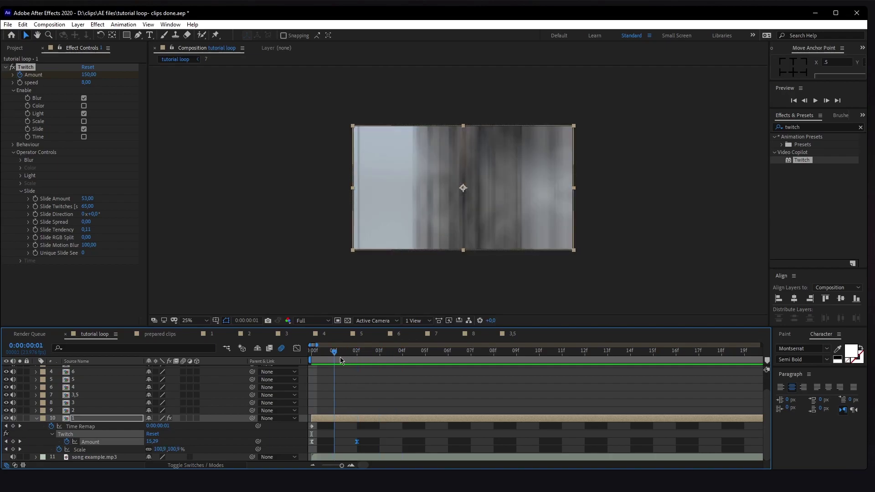
key("minus")
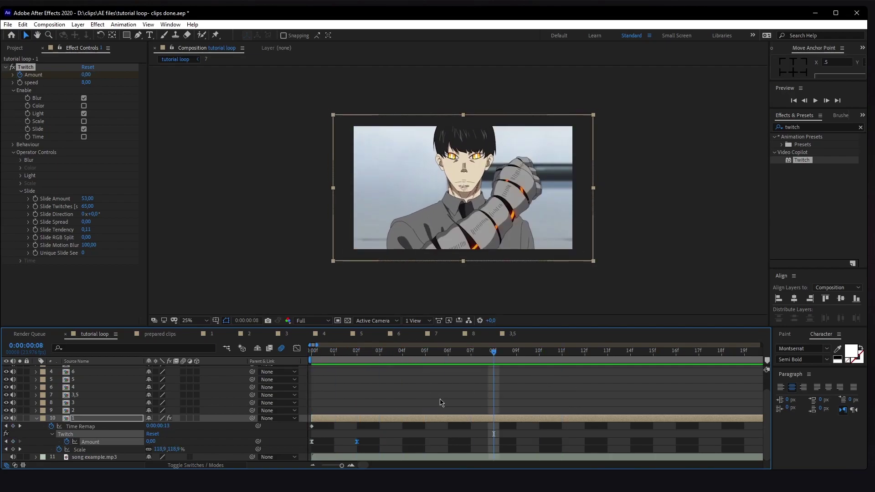
mouse_move(405, 355)
left_mouse_down()
mouse_move(373, 360)
mouse_move(406, 358)
mouse_move(395, 363)
left_mouse_up()
Step: Select clip 1's Twitch effect with its Amount keyframes for copying
key("equal")
left_click(408, 412)
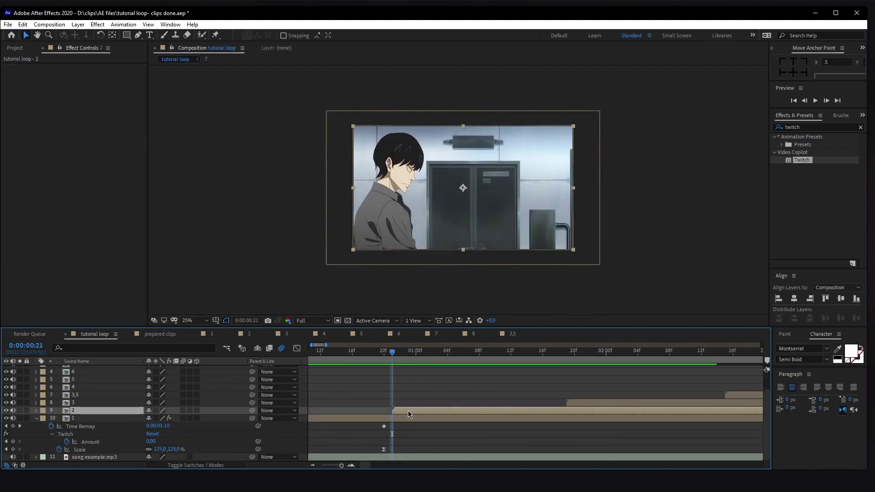
key("minus")
left_click(339, 418)
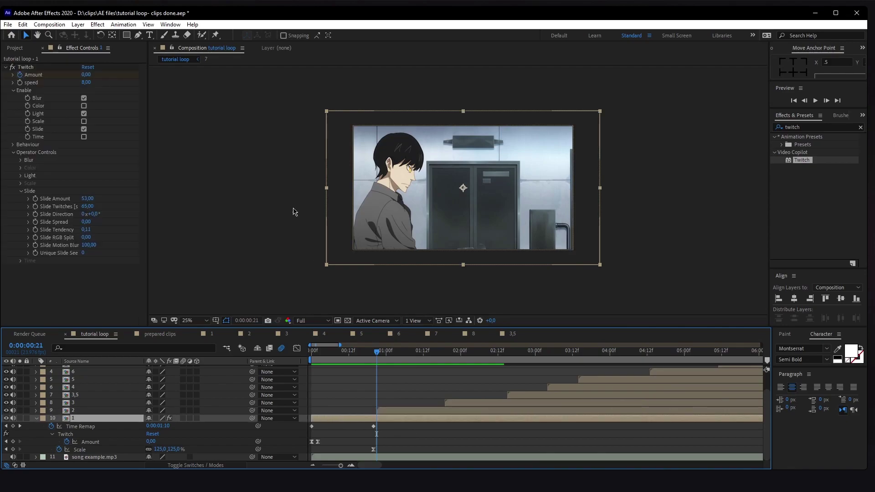
left_click(30, 67)
left_click(90, 441)
key("equal")
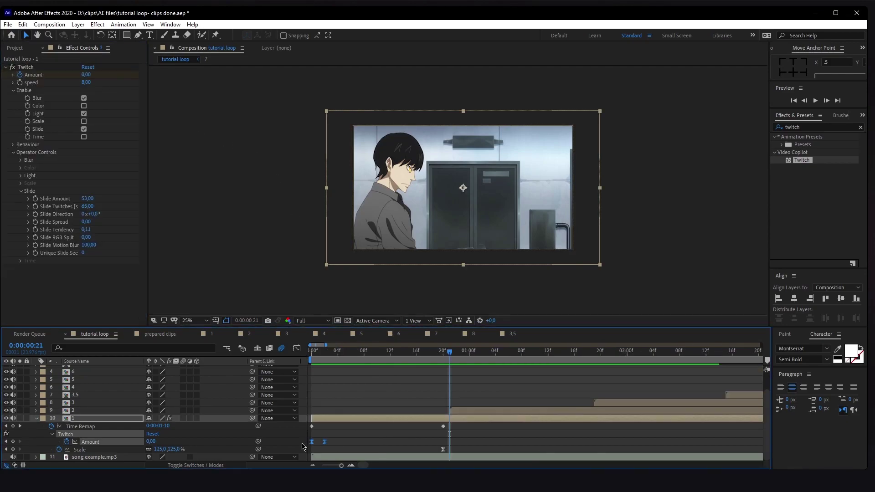
left_click(29, 74)
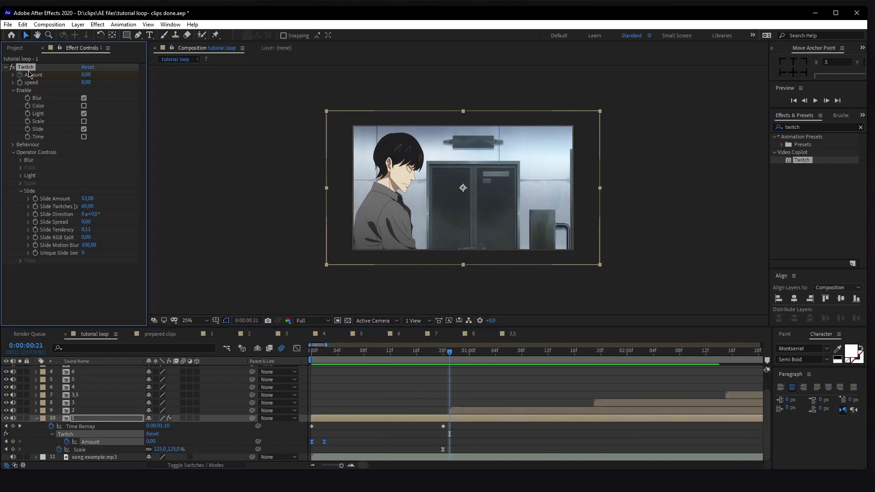
Step: Paste the Twitch hit onto clip 2 at its cut and preview it
left_click(460, 411)
key("ctrl+v")
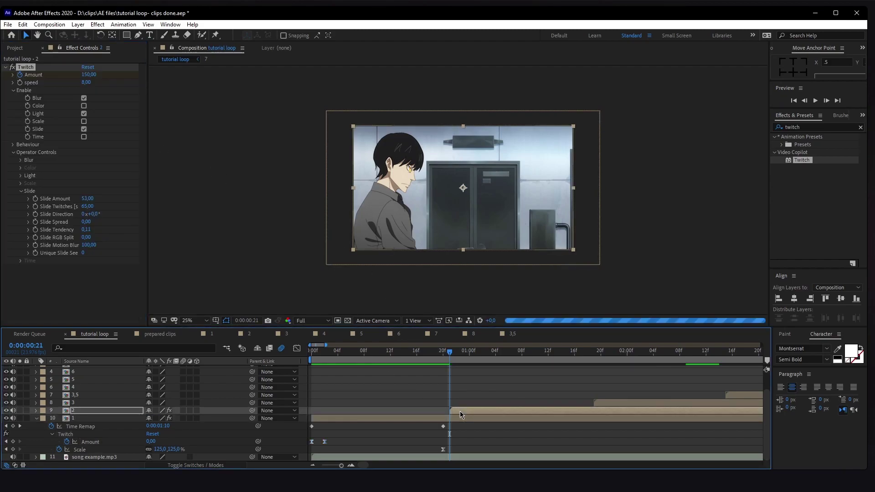
key("u")
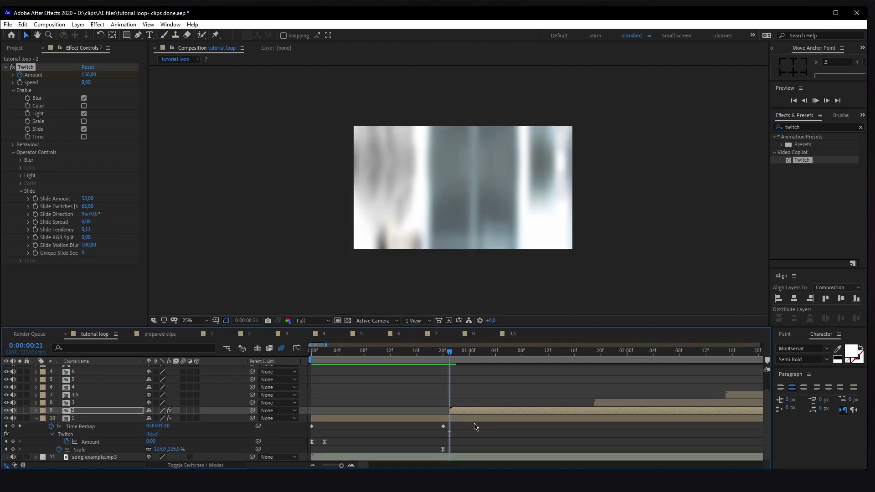
key("space")
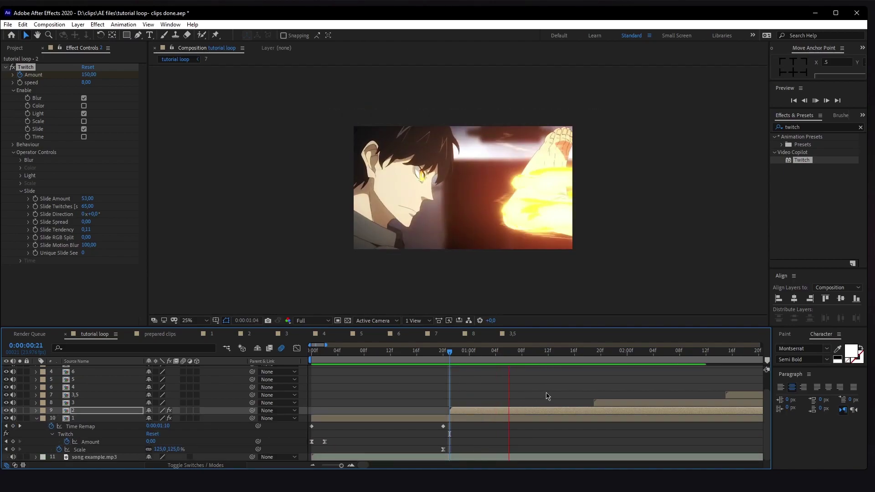
key("space")
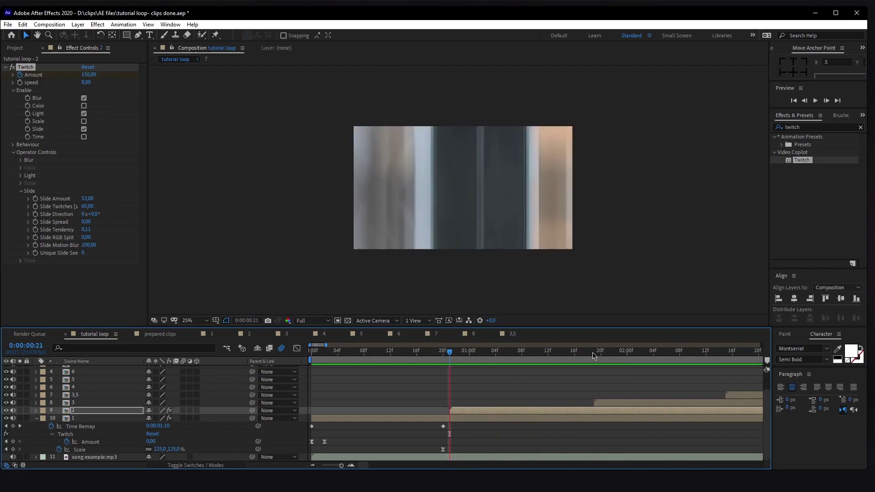
left_click(593, 352)
Step: Paste the Twitch hit onto clip 3 and preview around its cut at 0:00:01:20
left_click(603, 401)
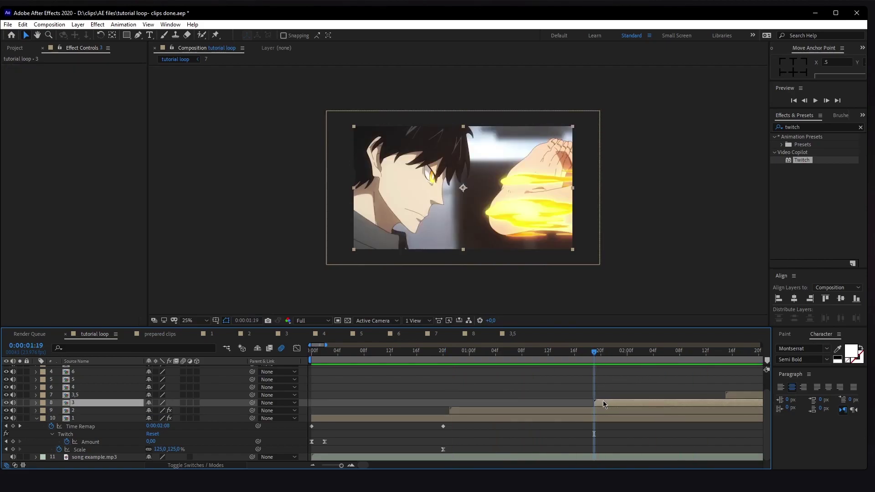
key("ctrl+v")
key("Page_Up")
key("Page_Up")
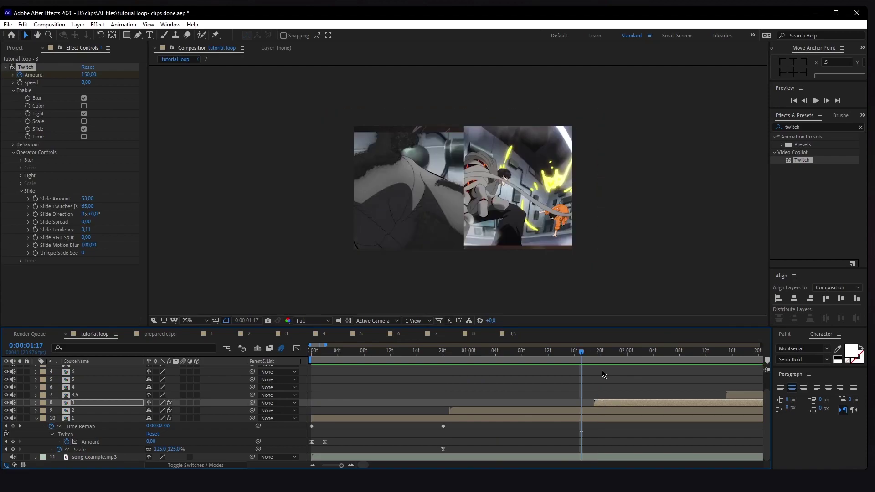
key("space")
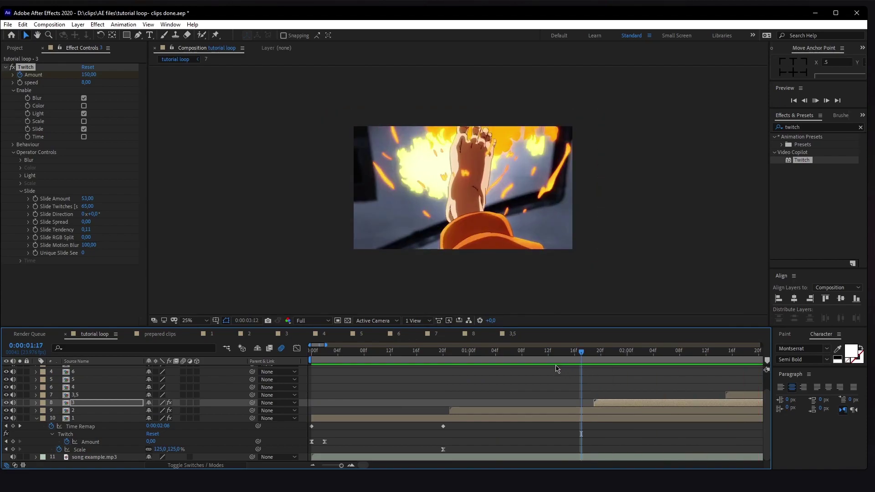
key("minus")
key("space")
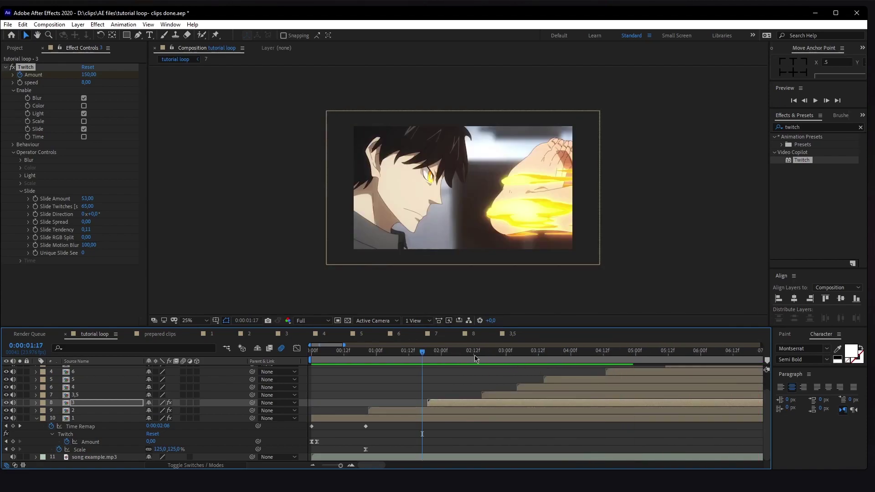
left_click(429, 352)
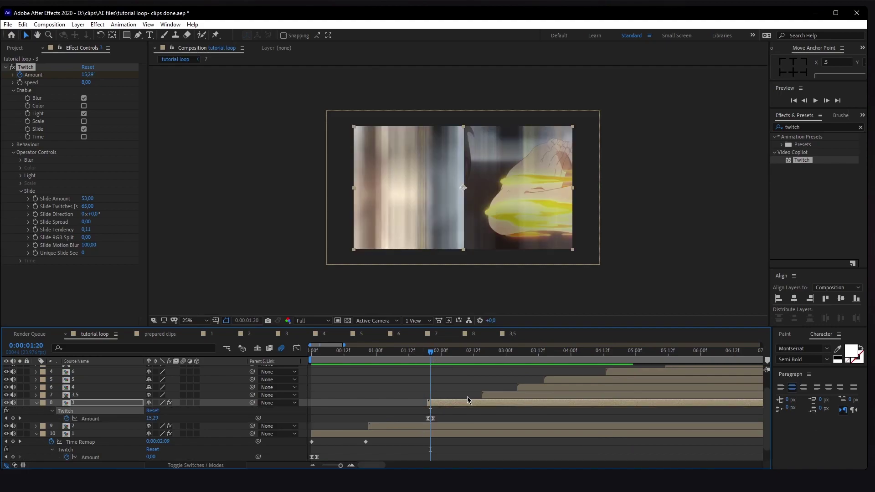
key("space")
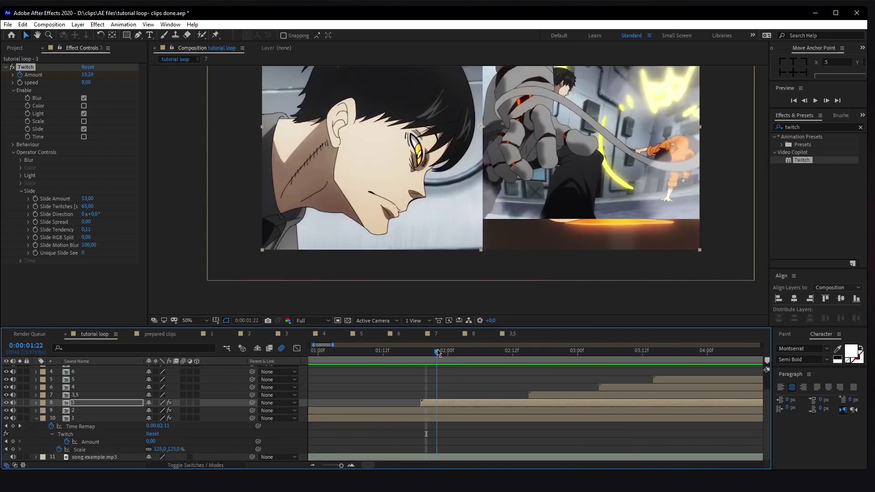
key("space")
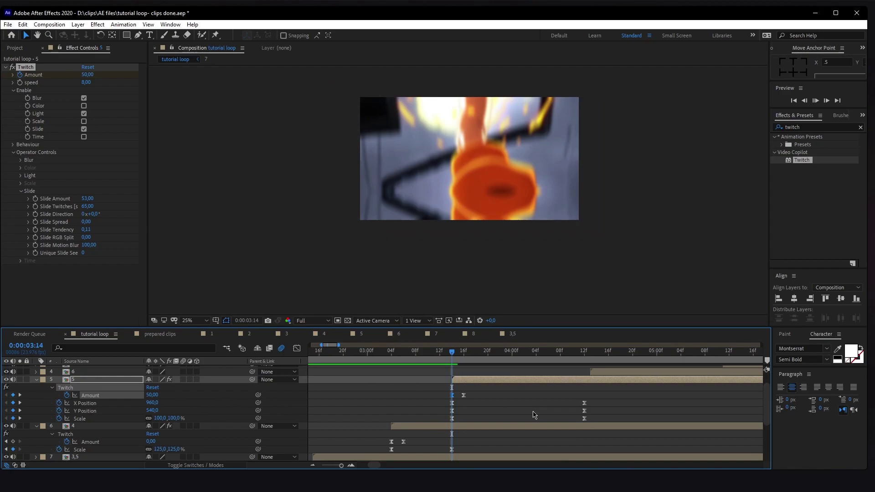
Step: Paste the Twitch hit onto clip 6 at its cut, show its Amount and Scale keyframes, and preview
key("space")
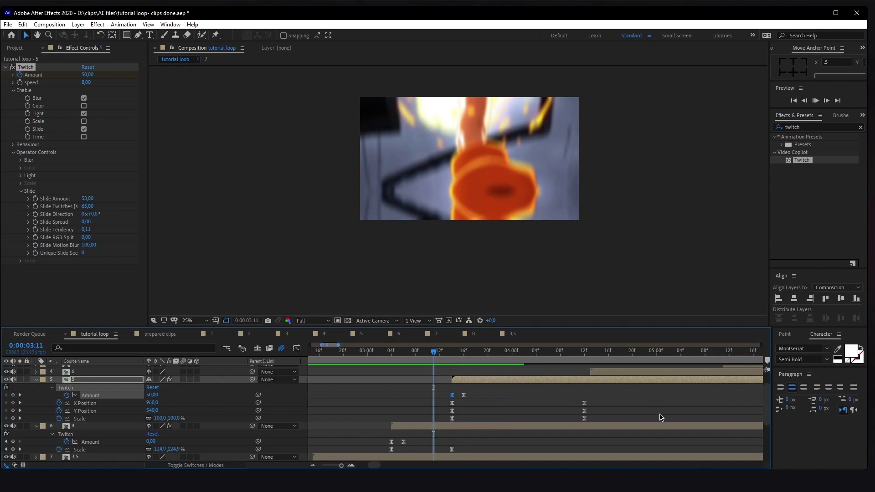
left_click(606, 373)
scroll(606, 395, "up", 1)
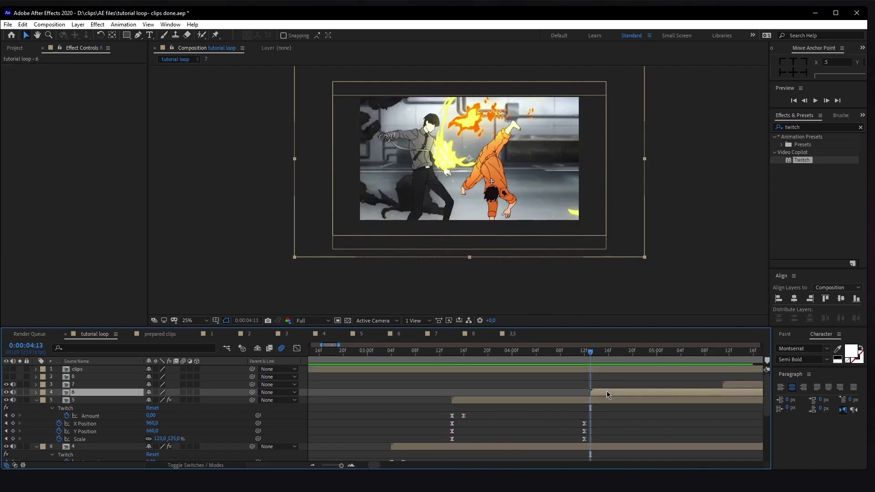
key("ctrl+v")
key("u")
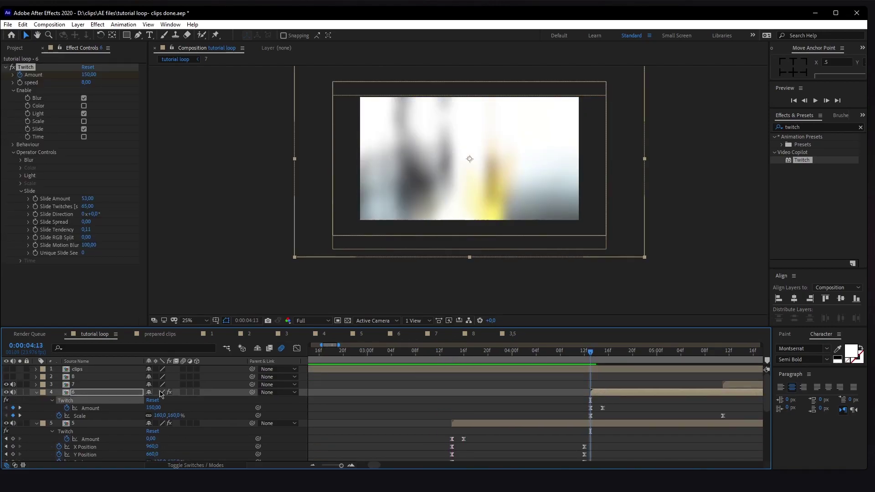
key("space")
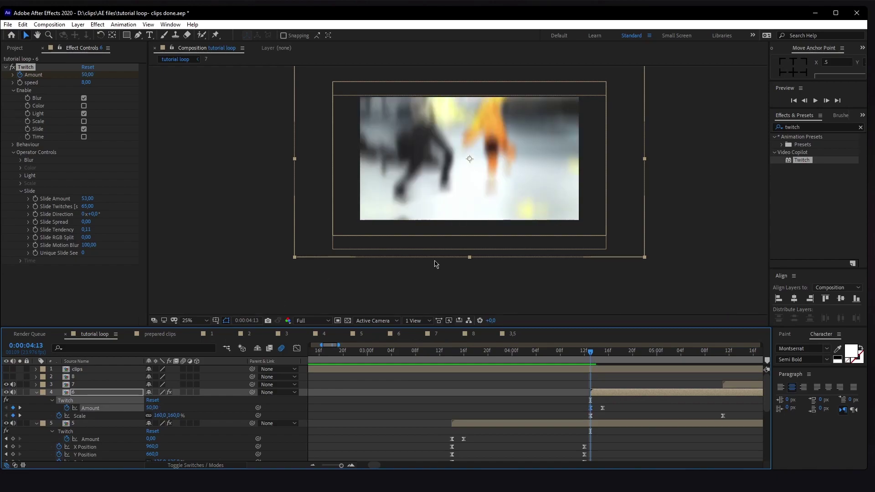
mouse_move(593, 361)
left_mouse_down()
mouse_move(605, 360)
mouse_move(581, 362)
left_mouse_up()
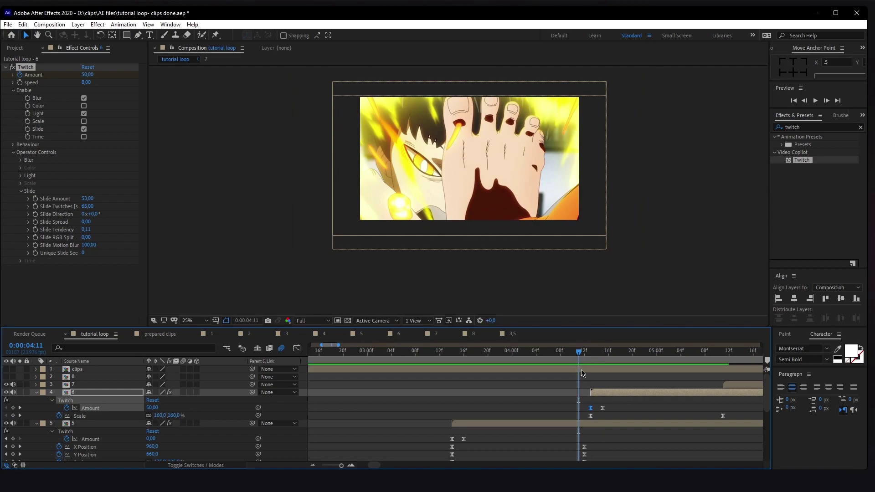